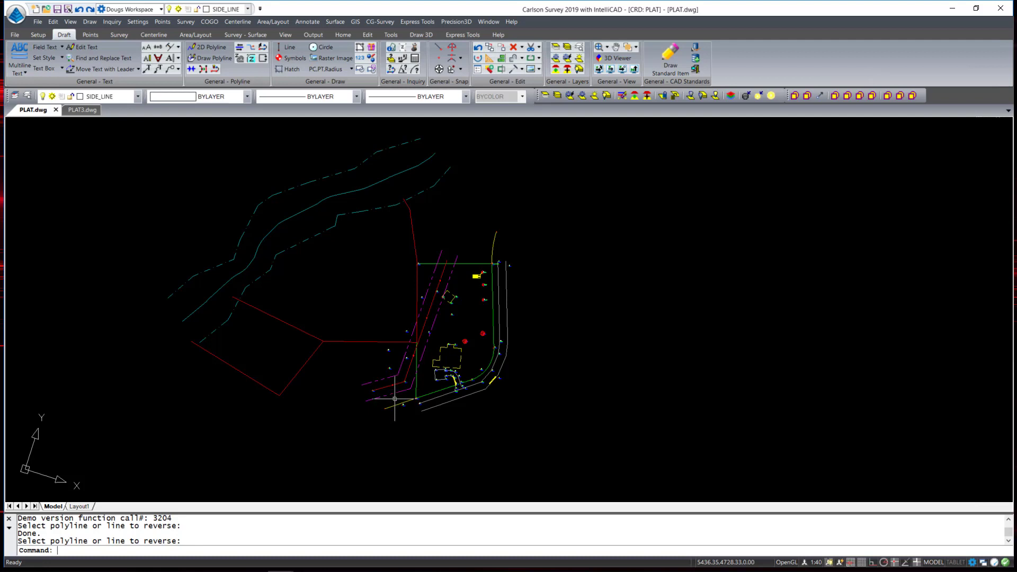
Step: Zoom in on the red OHP line between points 3 and 4
scroll(411, 373, "up", 5)
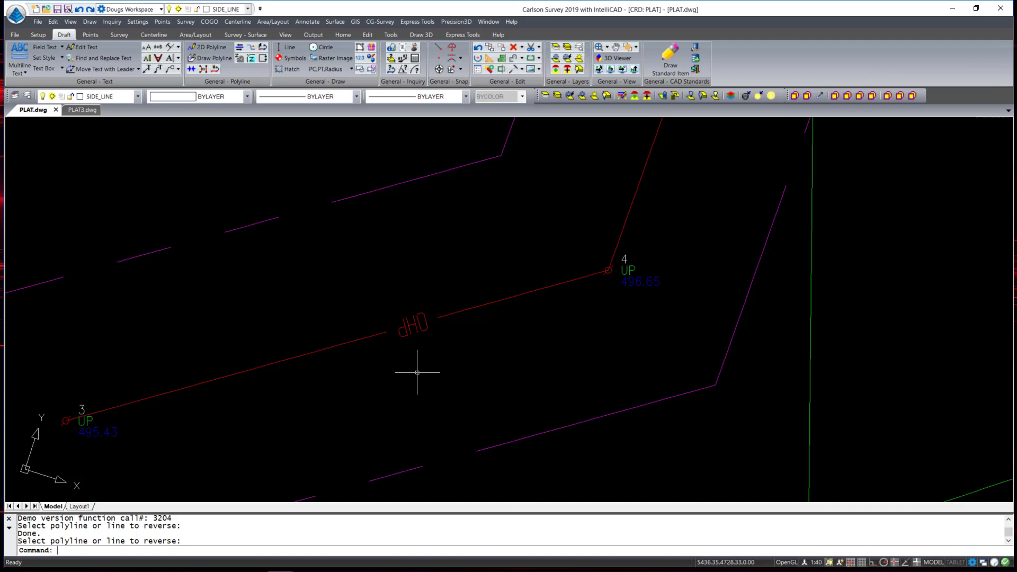
Step: Reverse the red OHP polyline between points 3 and 4 with Reverse Polyline so its label reads upright
left_click(52, 21)
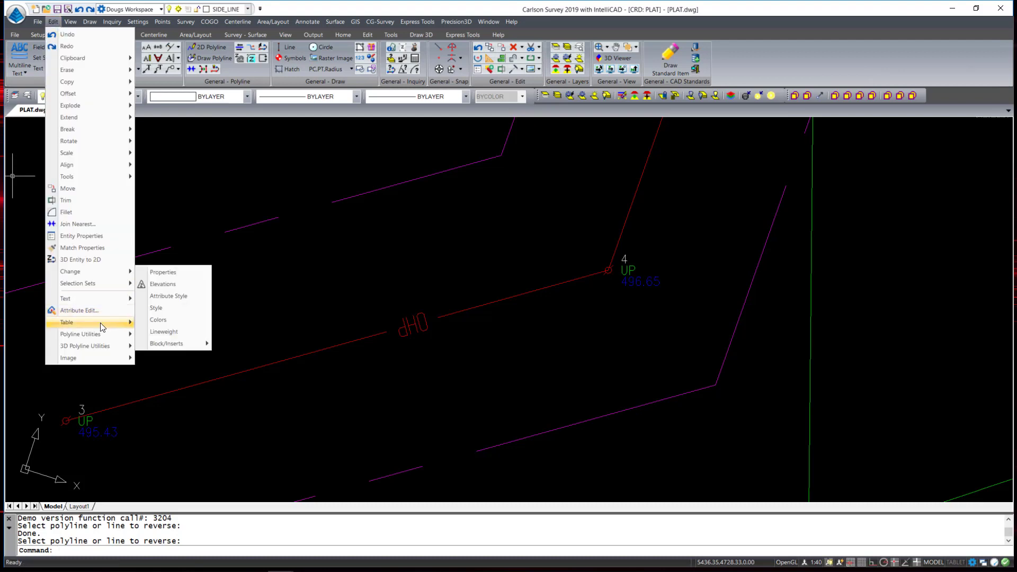
mouse_move(100, 338)
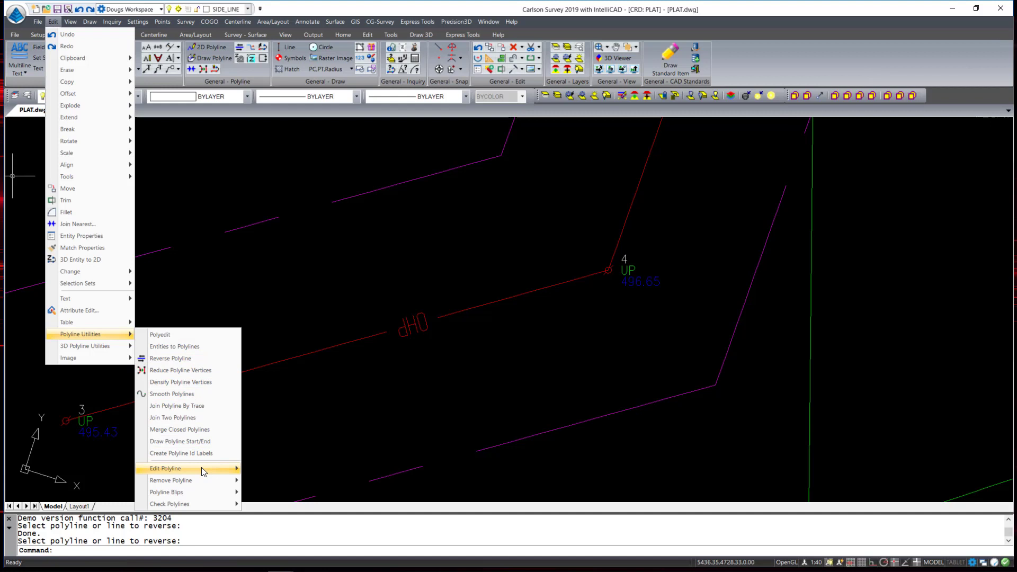
mouse_move(202, 471)
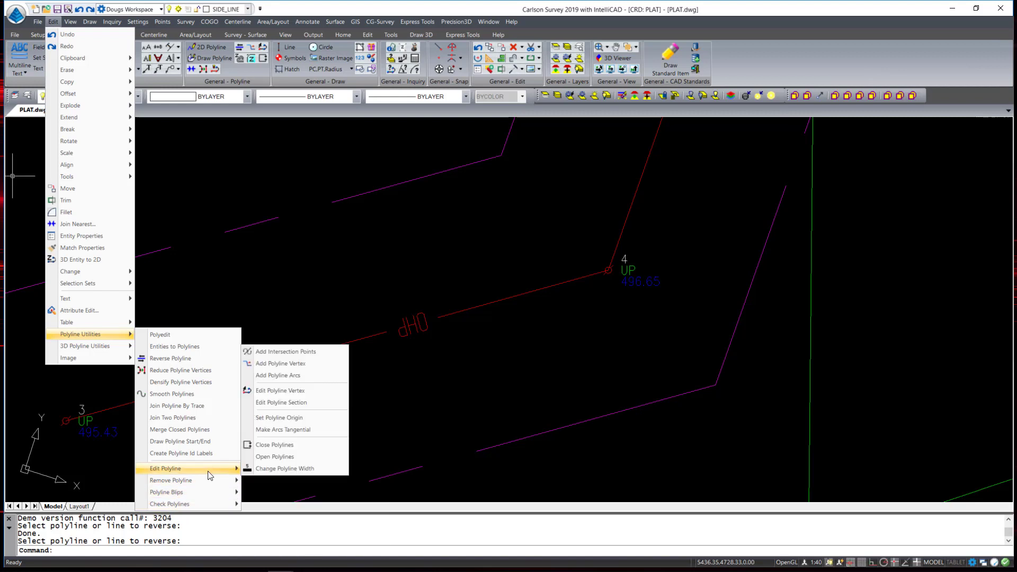
left_click(168, 362)
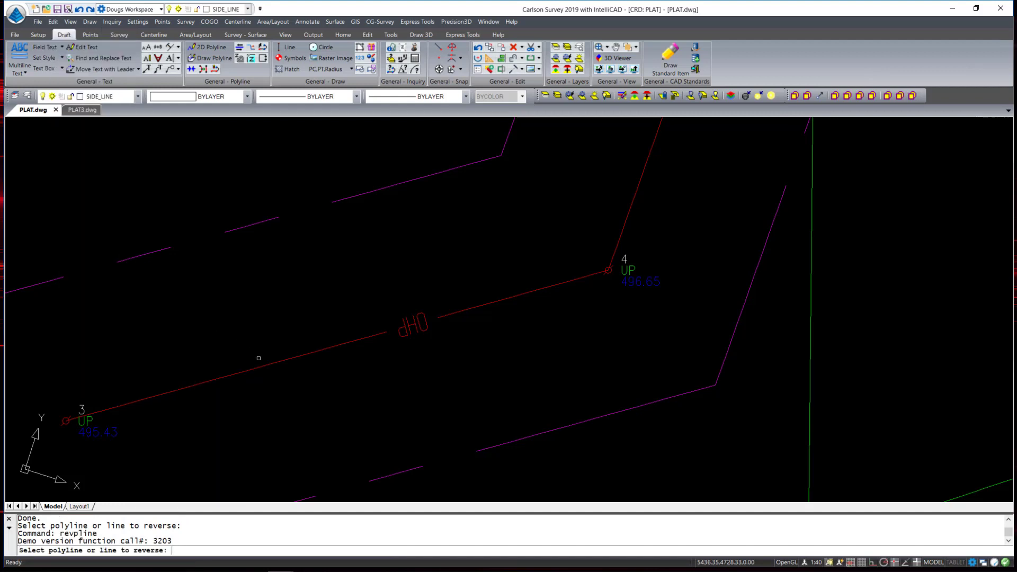
left_click(268, 364)
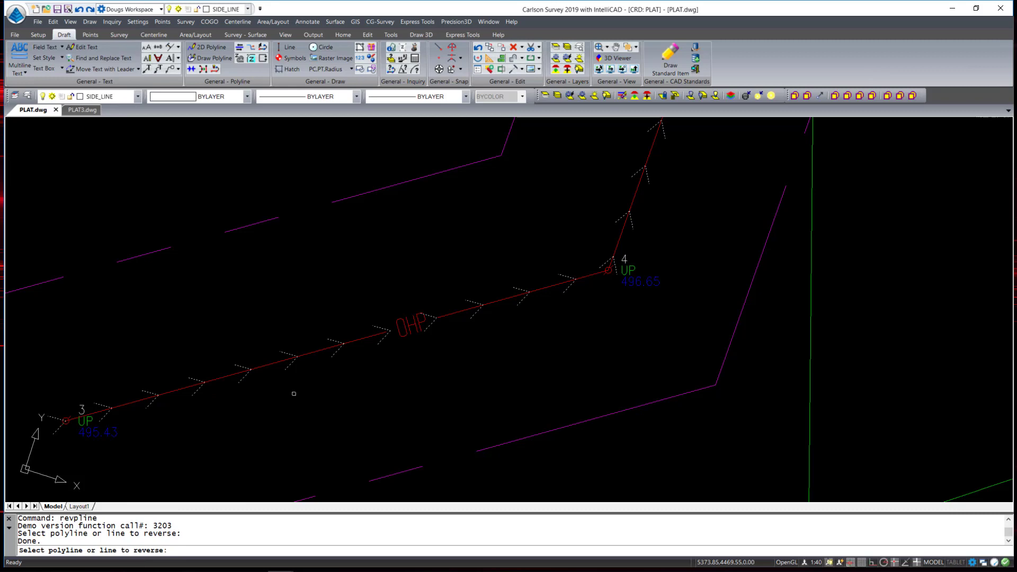
key("Return")
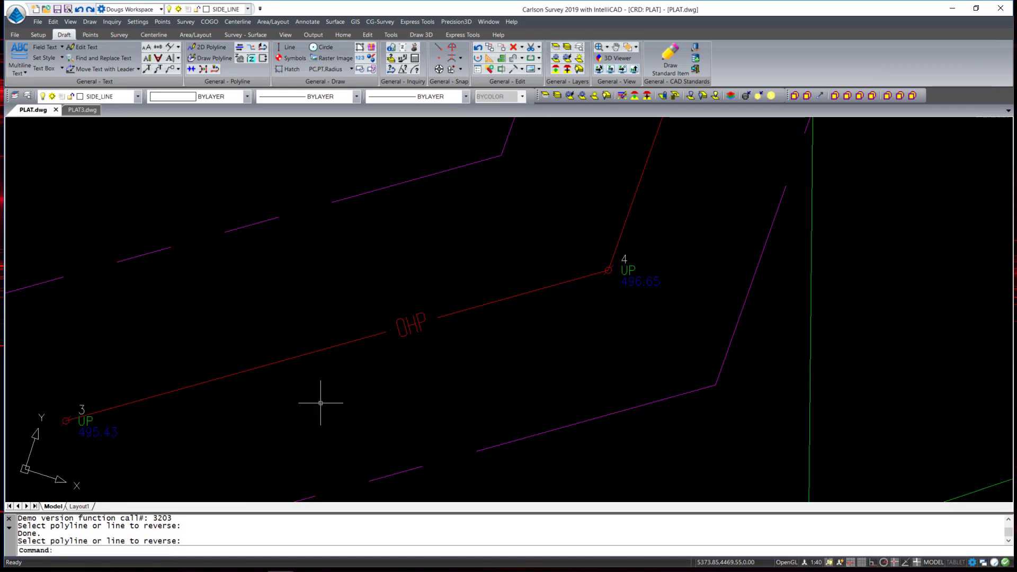
Step: Zoom out and pan to the dashed fence north-west of the building, then select and deselect it
scroll(320, 402, "down", 5)
middle_click_drag(270, 206, 302, 270)
scroll(359, 331, "up", 3)
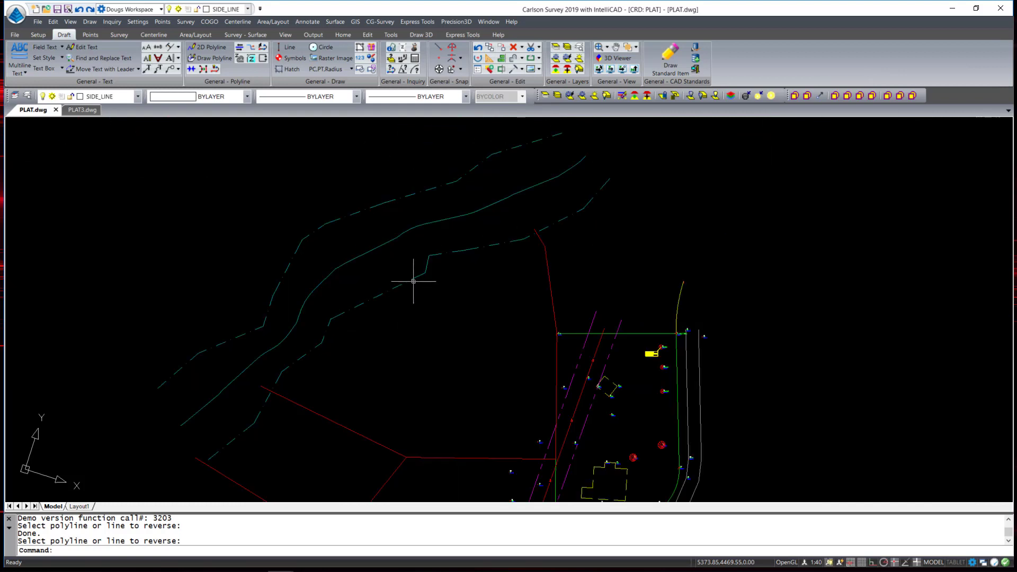
left_click(363, 305)
key("Escape")
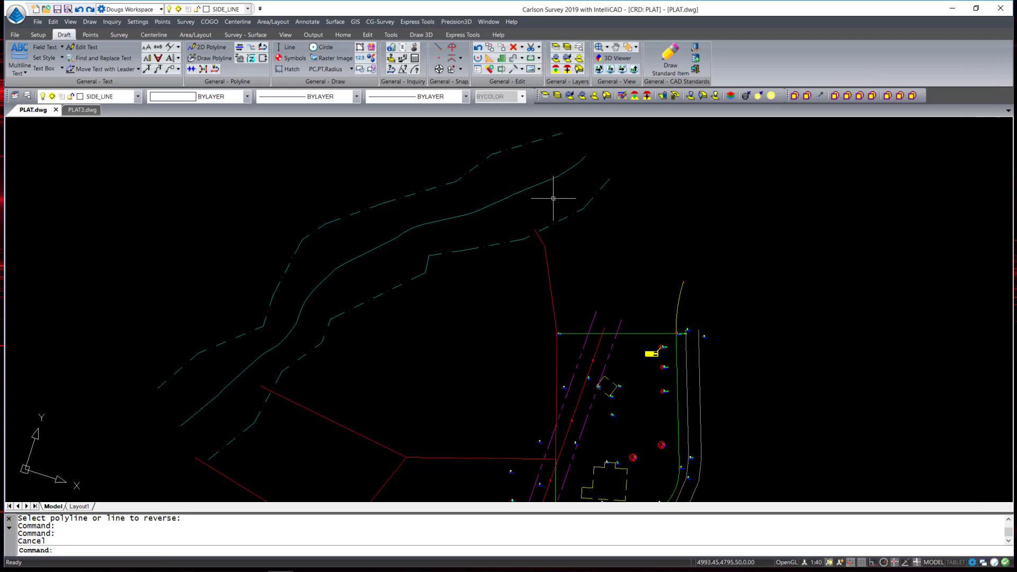
Step: Insert two new vertices into the north-west dashed fence polyline using Add Polyline Vertex
left_click(53, 22)
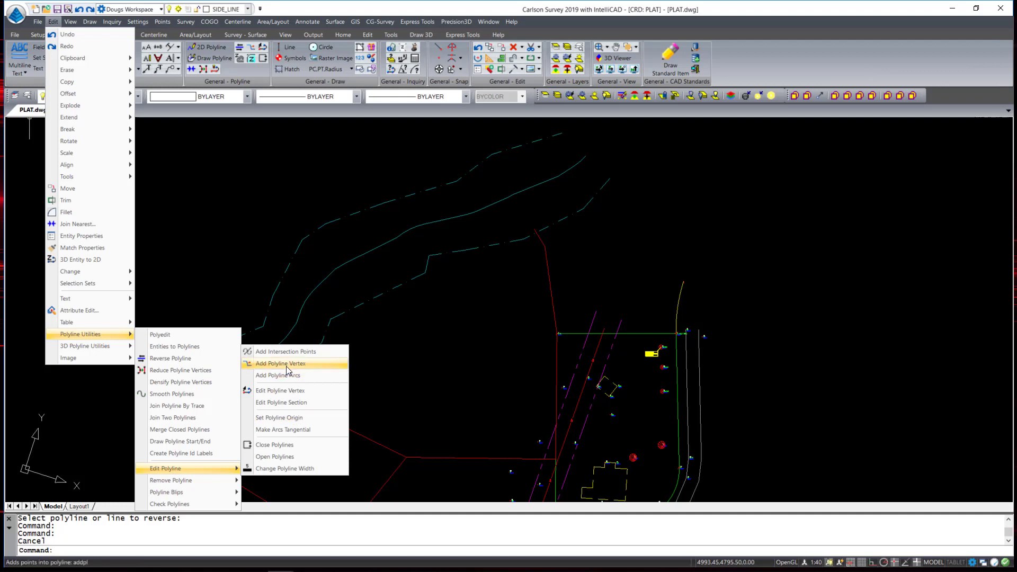
left_click(286, 365)
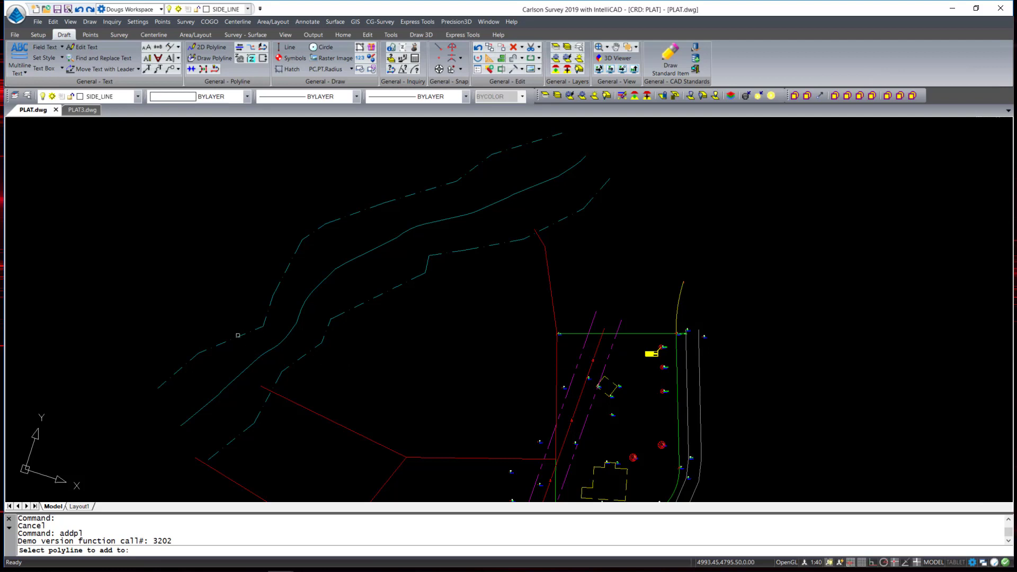
left_click(237, 335)
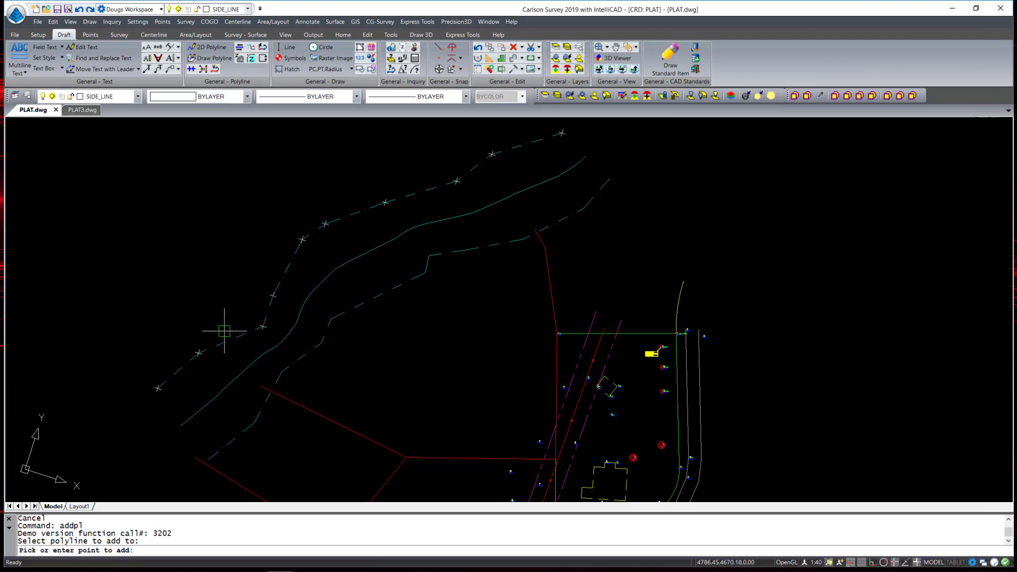
left_click(224, 331)
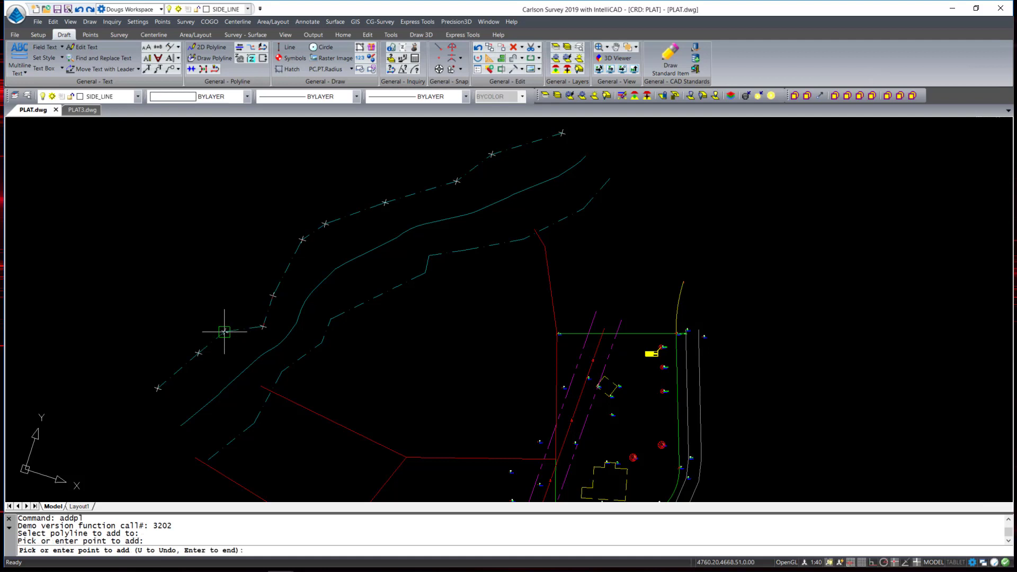
left_click(278, 260)
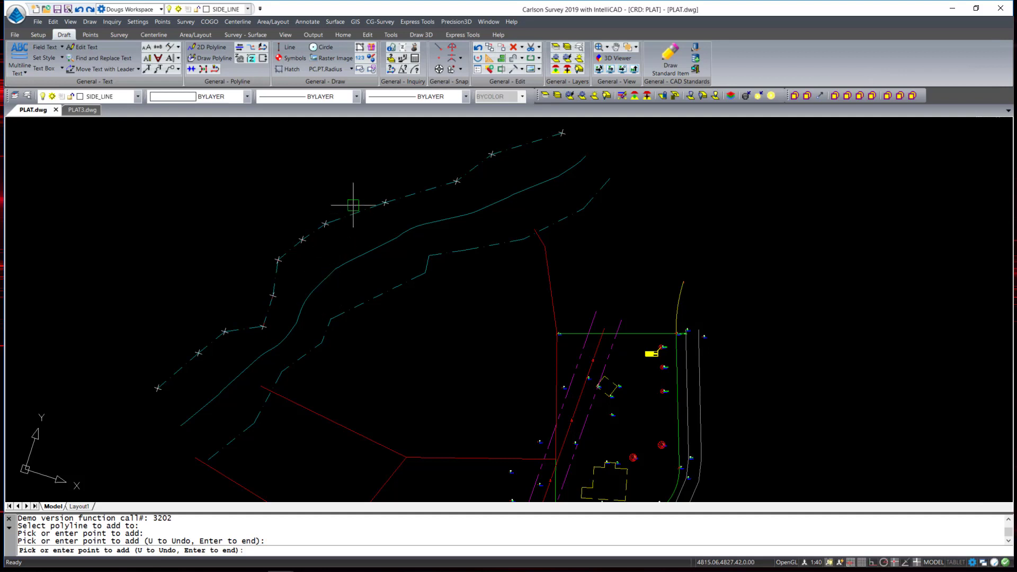
key("Return")
left_click(53, 22)
mouse_move(175, 469)
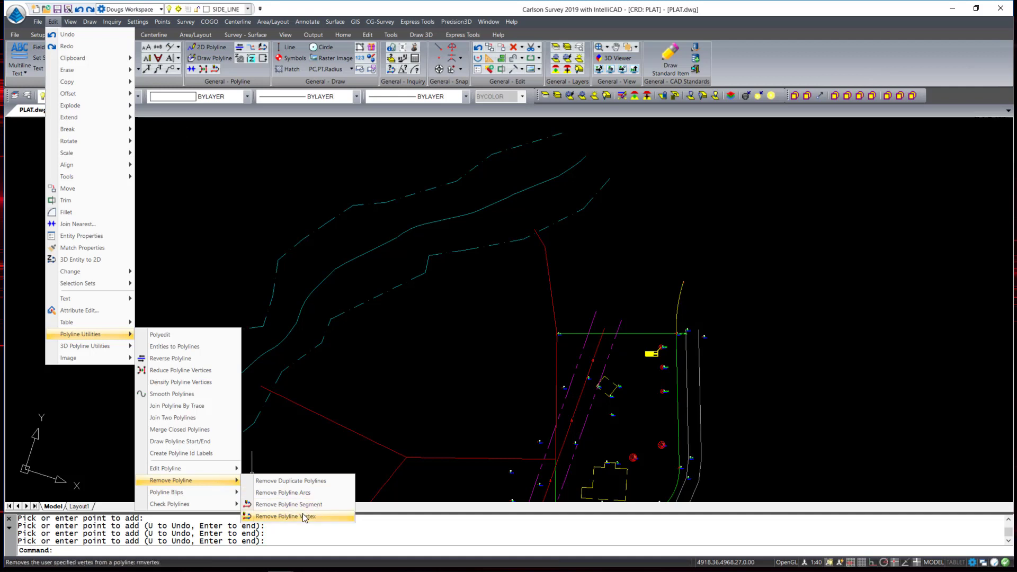
Step: Delete three fence vertices, including both newly added ones, to straighten the fence stretch
left_click(286, 517)
left_click(317, 231)
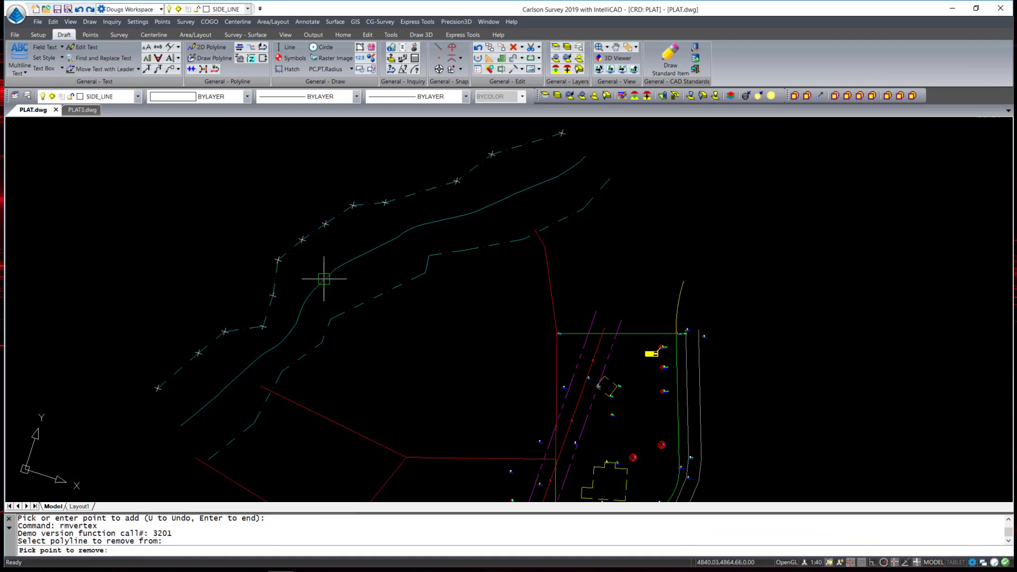
left_click(303, 239)
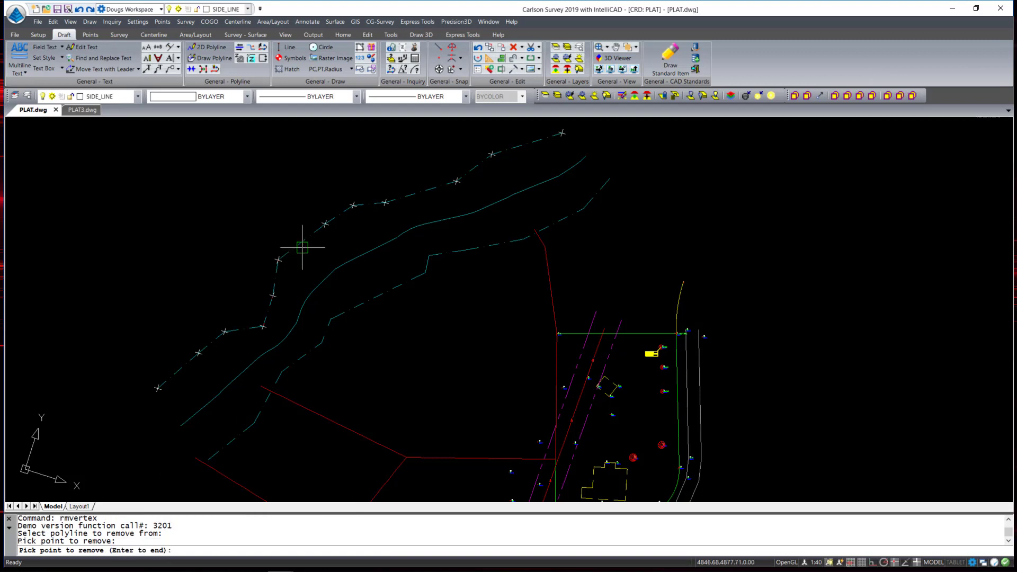
left_click(278, 260)
left_click(230, 345)
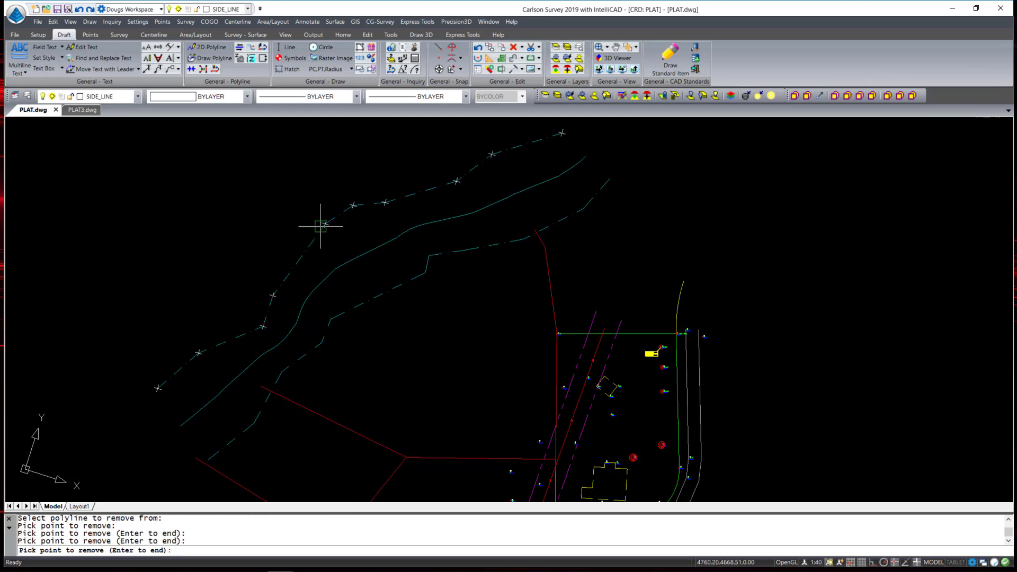
key("Escape")
key("Escape")
middle_click_drag(325, 220, 278, 138)
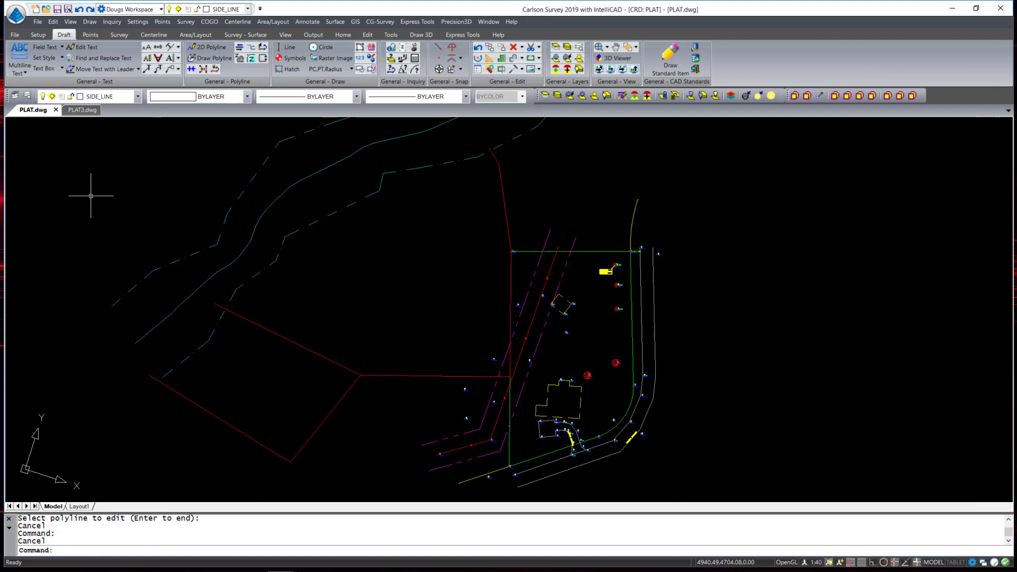
middle_click_drag(151, 245, 146, 323)
Step: Open the vertex editor on a dashed cyan fence vertex and inspect its elevation, slope and distance
left_click(54, 21)
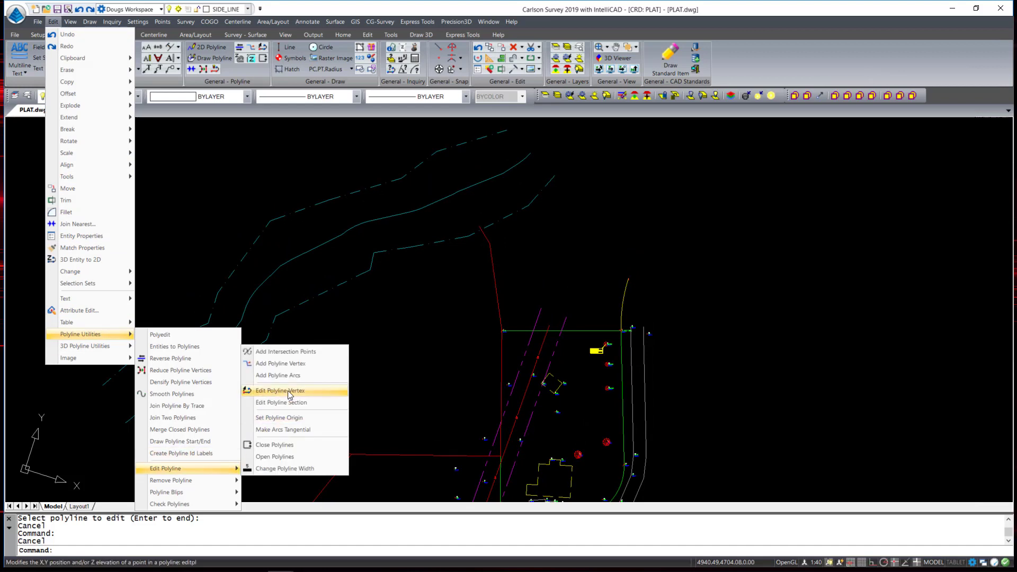
left_click(289, 392)
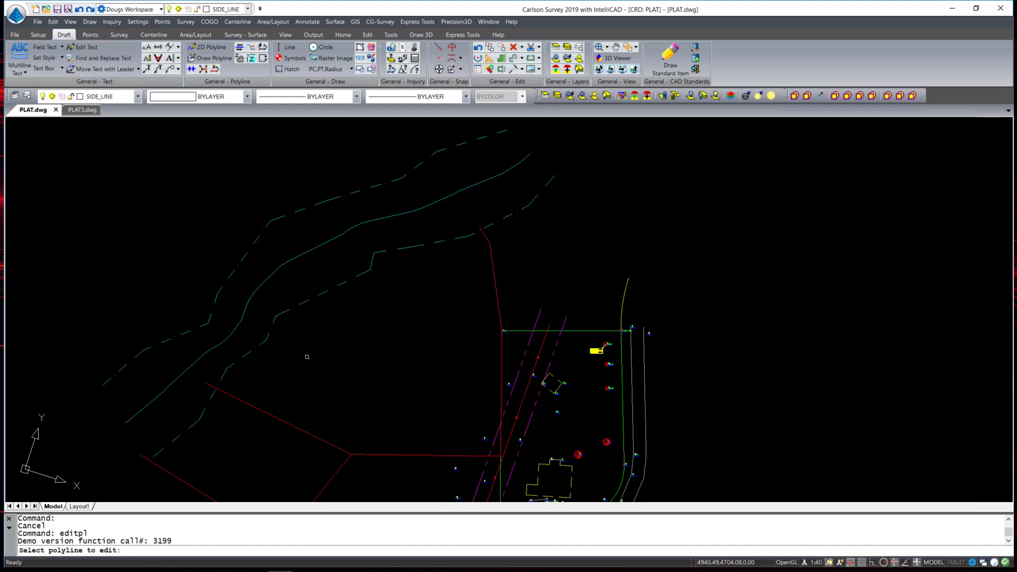
left_click(285, 313)
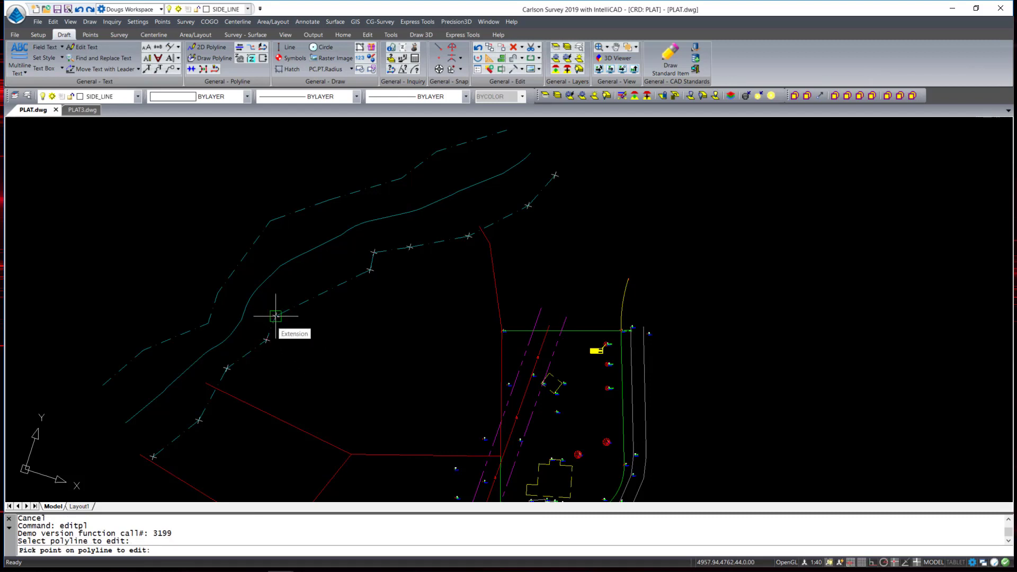
left_click(276, 316)
left_click_drag(423, 217, 412, 218)
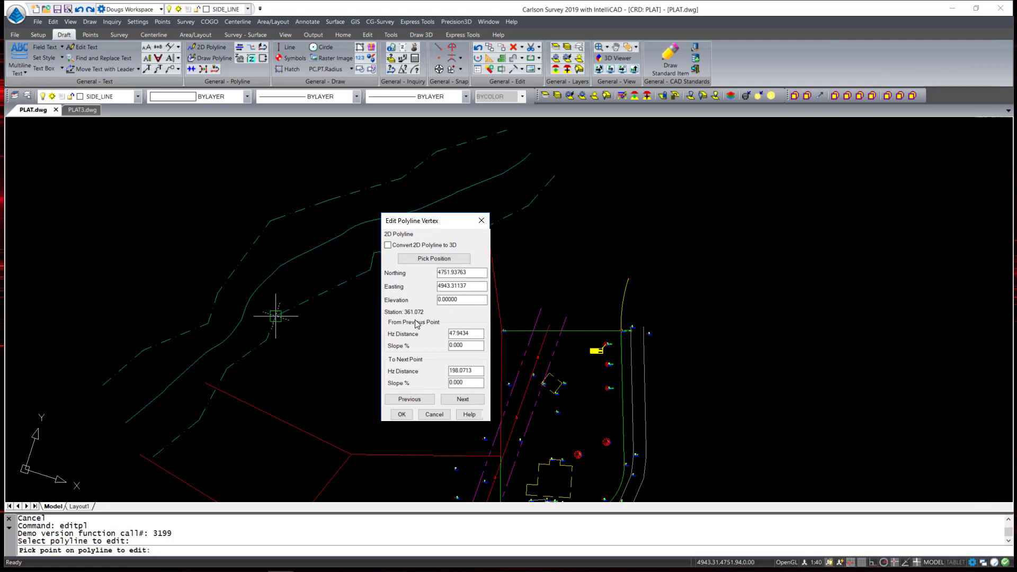
double_click(461, 303)
double_click(466, 346)
double_click(471, 333)
left_click_drag(430, 220, 487, 212)
Step: Relocate the fence vertex, then review neighbouring vertices at stations 221.095 through 548.890 and accept
left_click(490, 250)
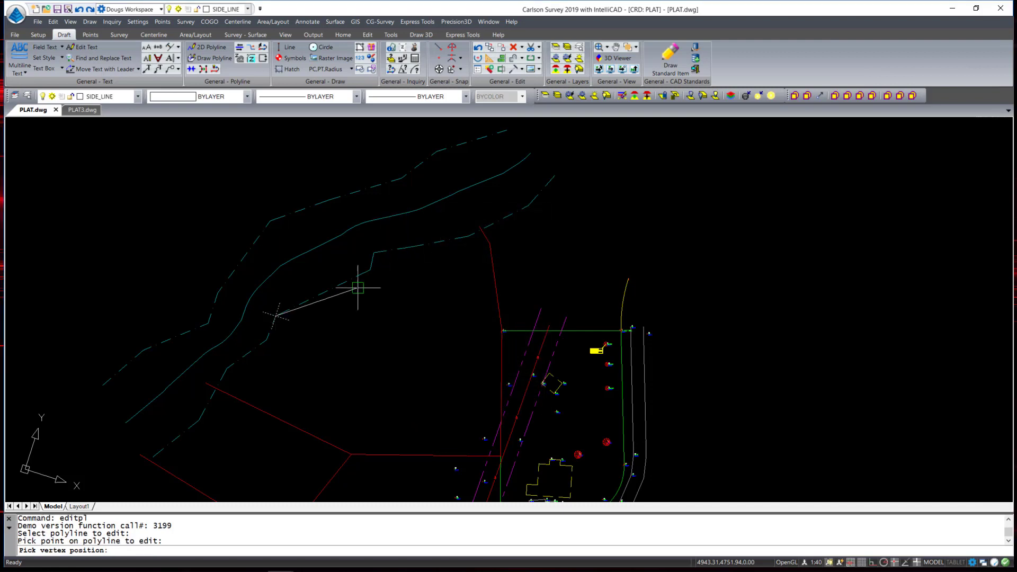
left_click(289, 321)
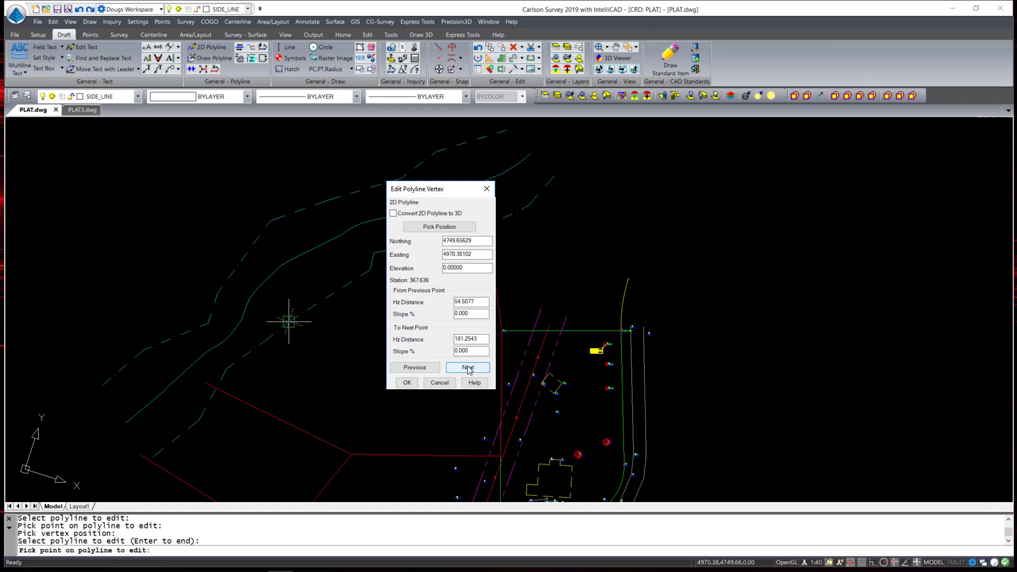
left_click(418, 368)
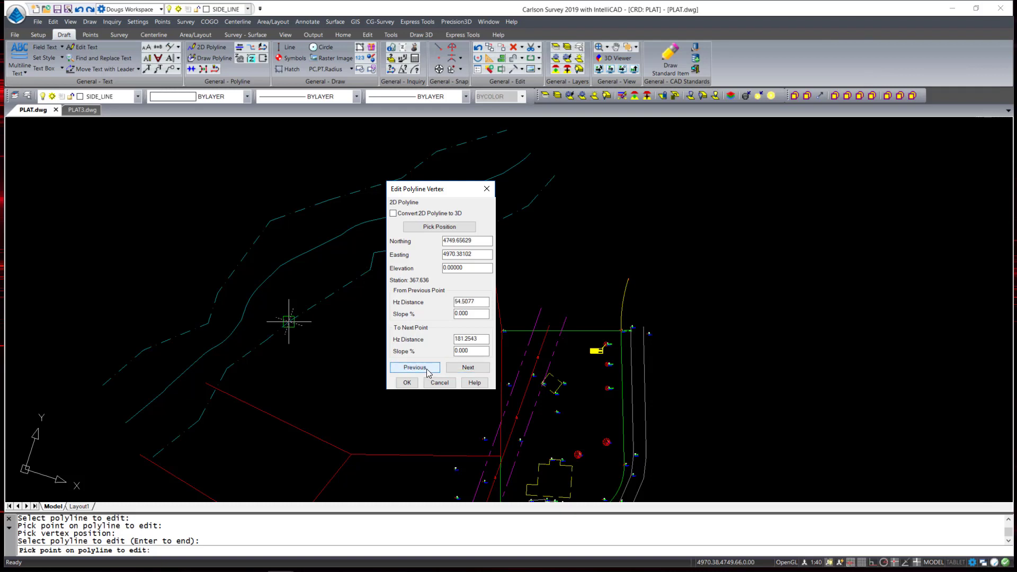
left_click(426, 368)
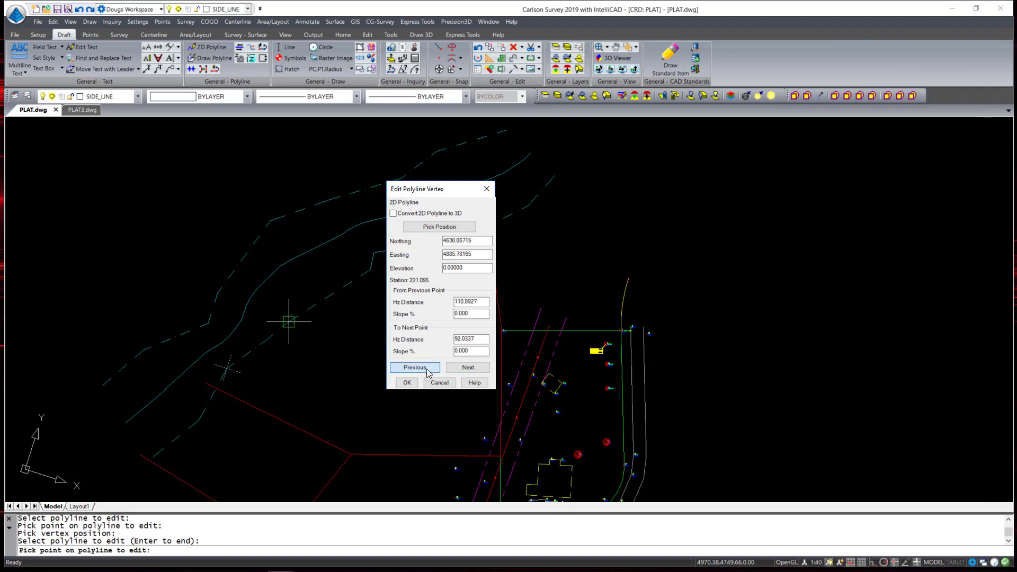
left_click(465, 368)
left_click(465, 367)
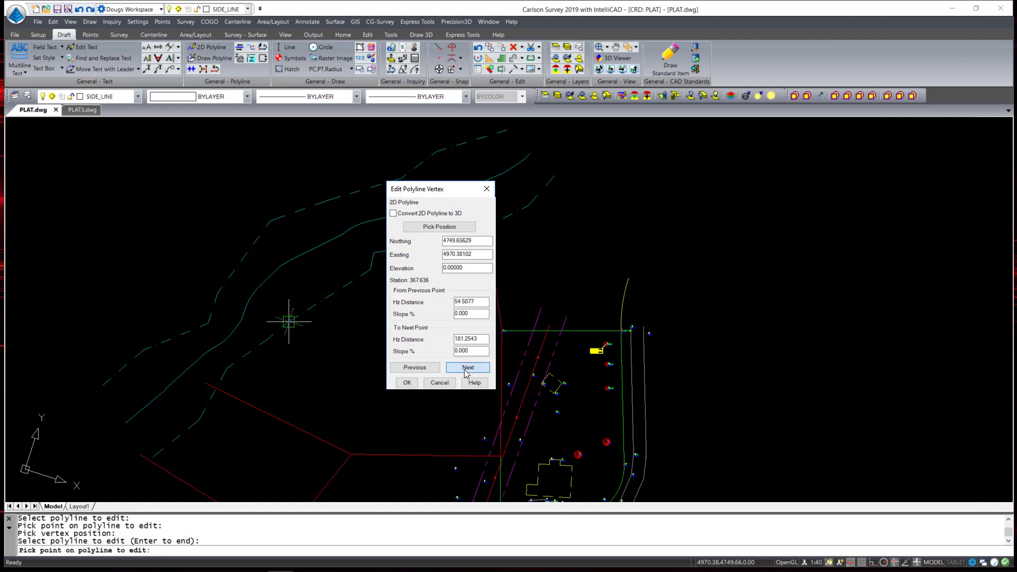
left_click(466, 367)
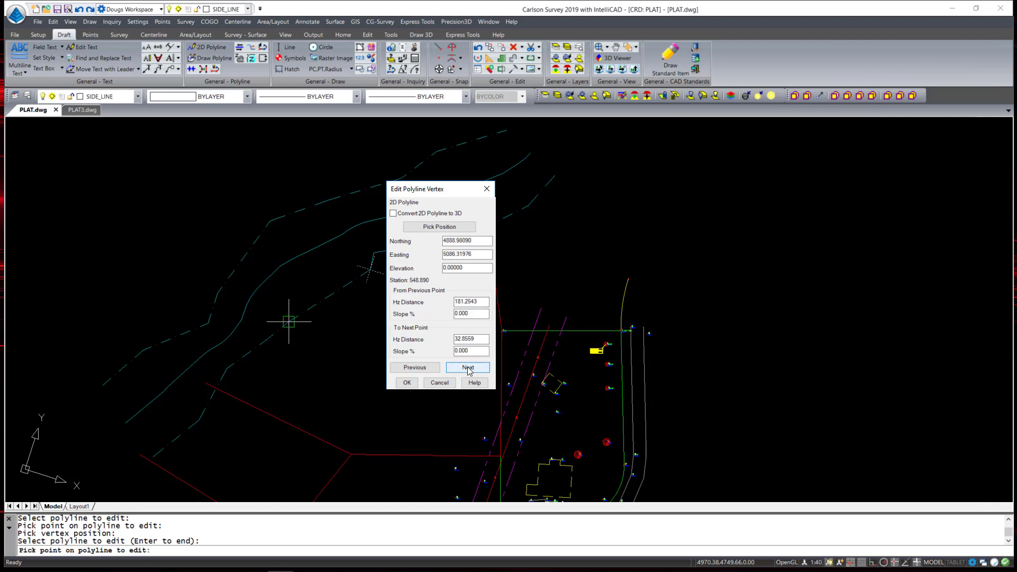
left_click(406, 382)
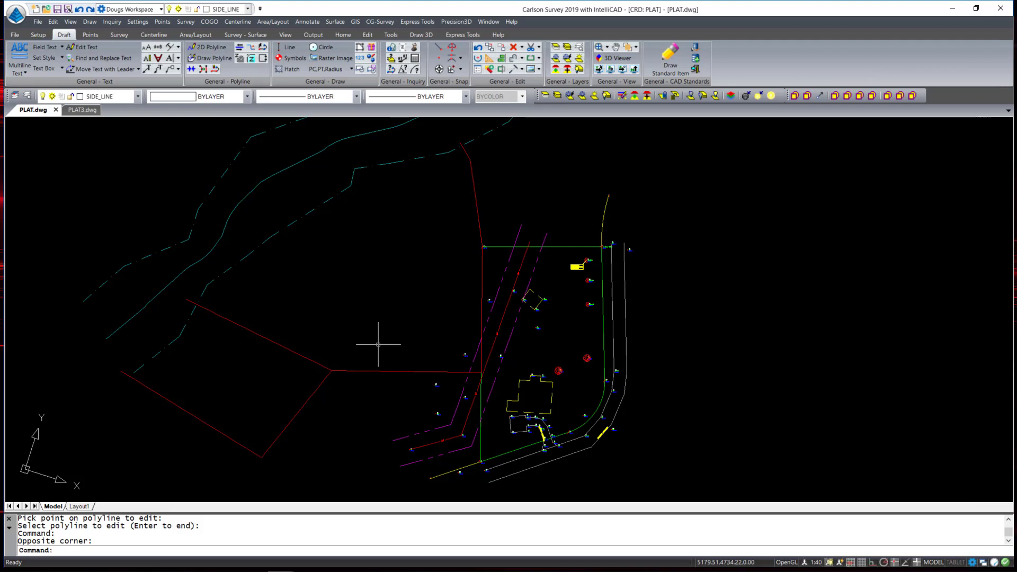
left_click(557, 246)
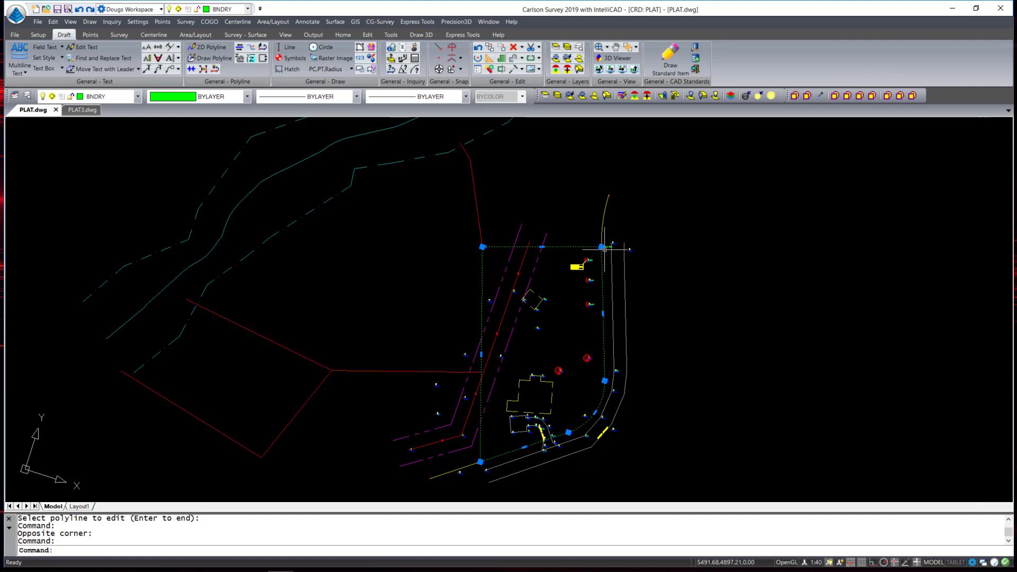
mouse_move(601, 246)
key("Escape")
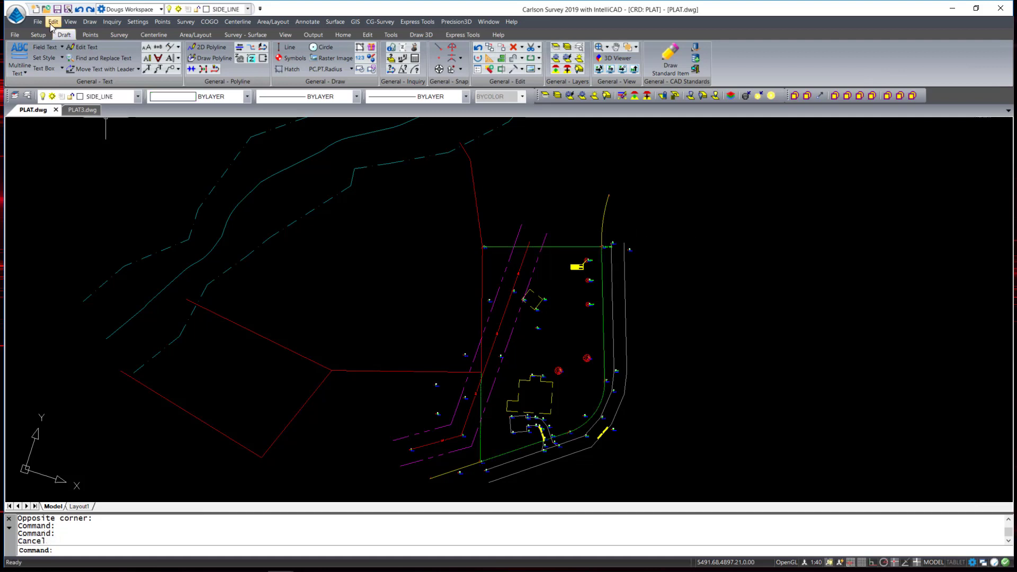
Step: Set the green lot boundary's polyline origin to its top-right corner at point 1
left_click(53, 22)
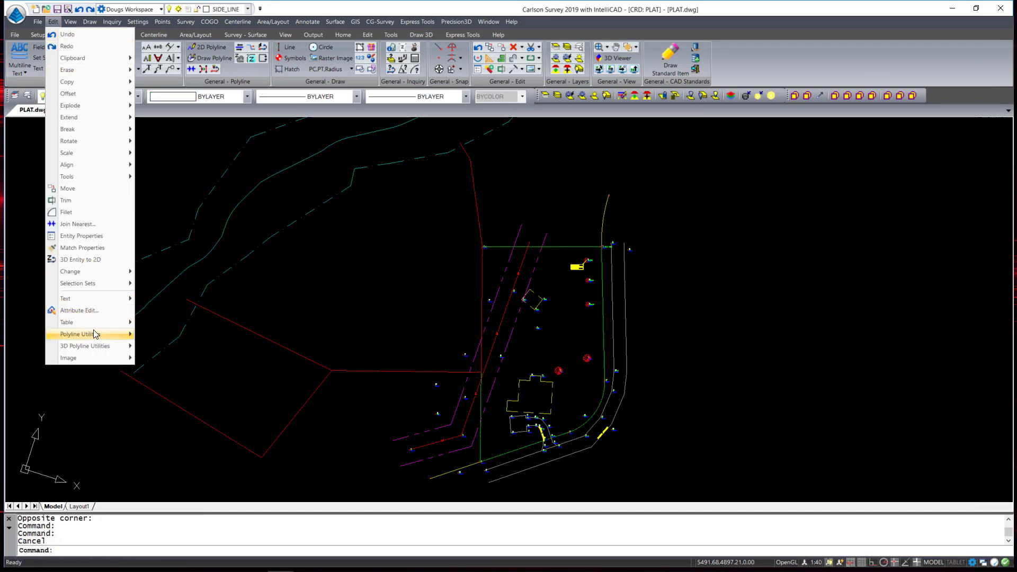
mouse_move(96, 335)
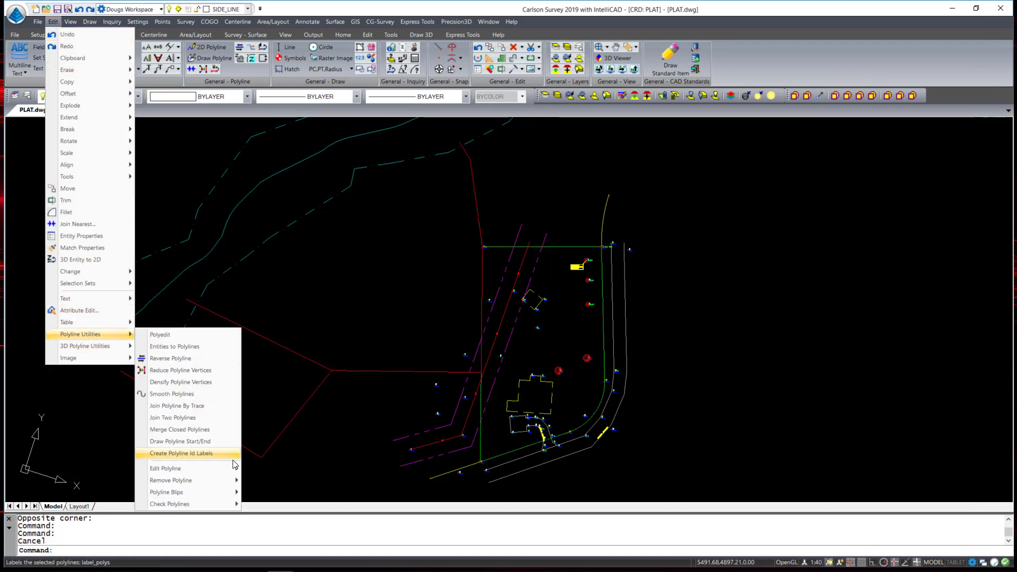
mouse_move(233, 470)
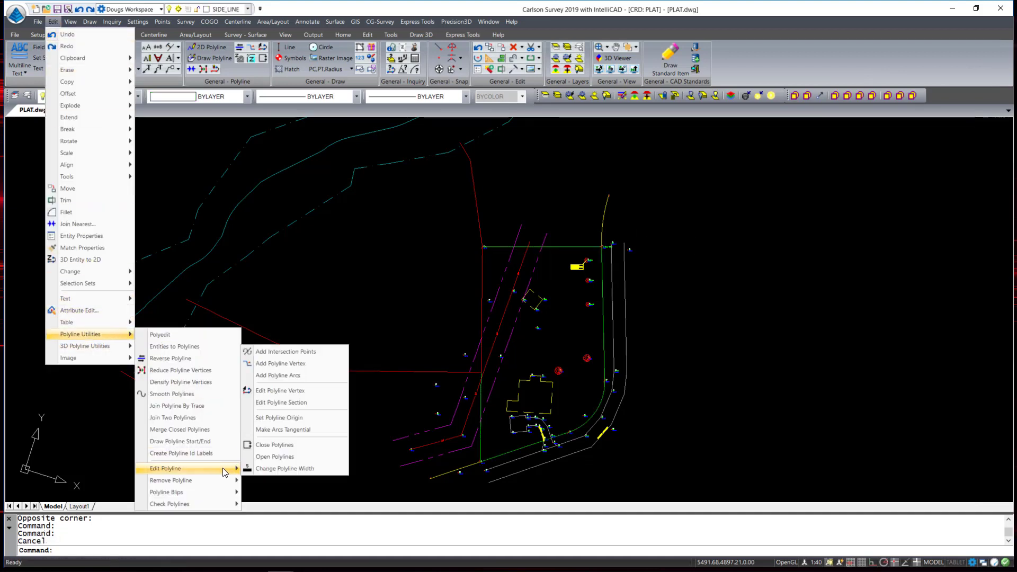
left_click(281, 418)
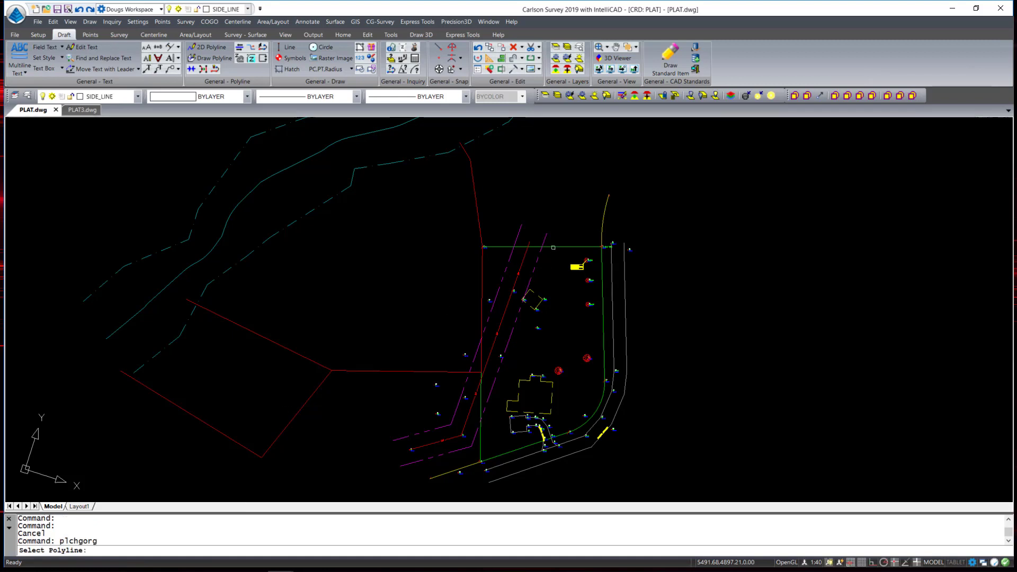
left_click(552, 247)
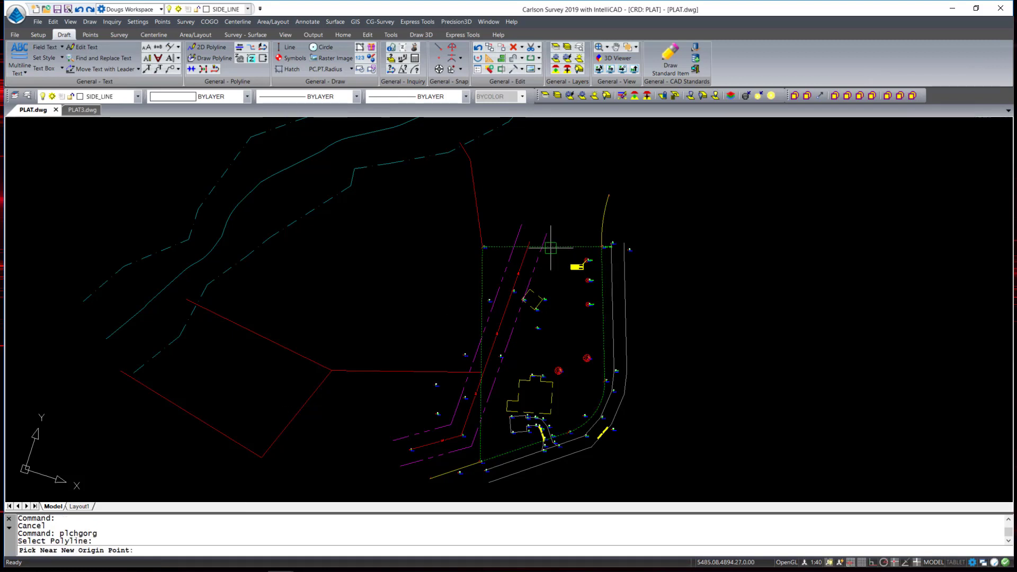
left_click(601, 246)
key("Return")
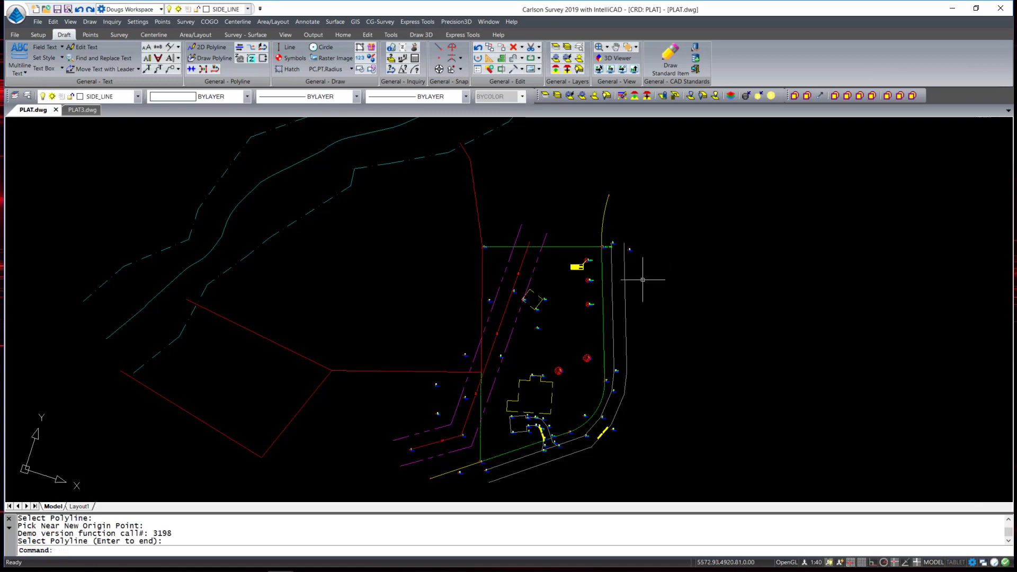
scroll(603, 245, "up", 5)
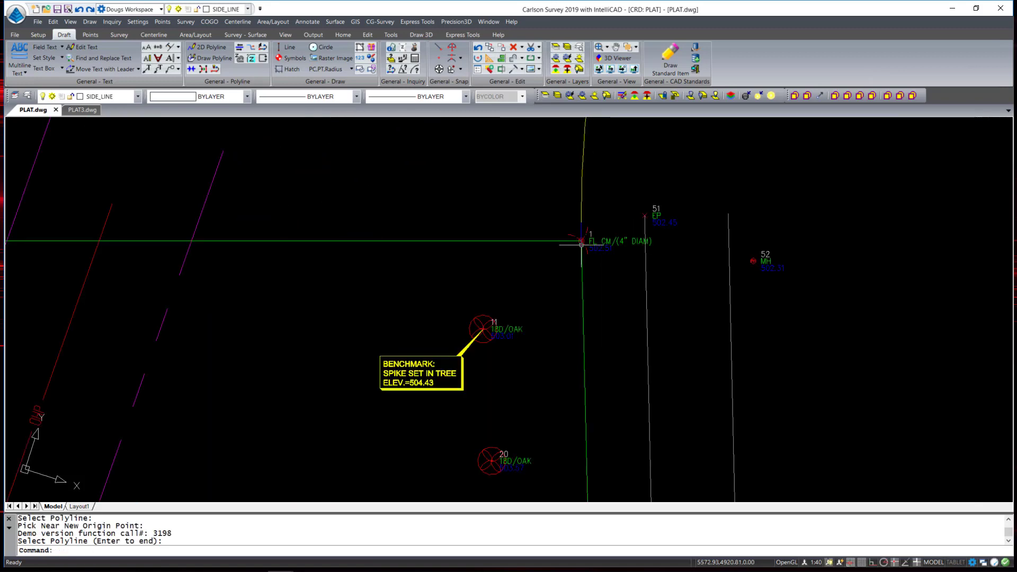